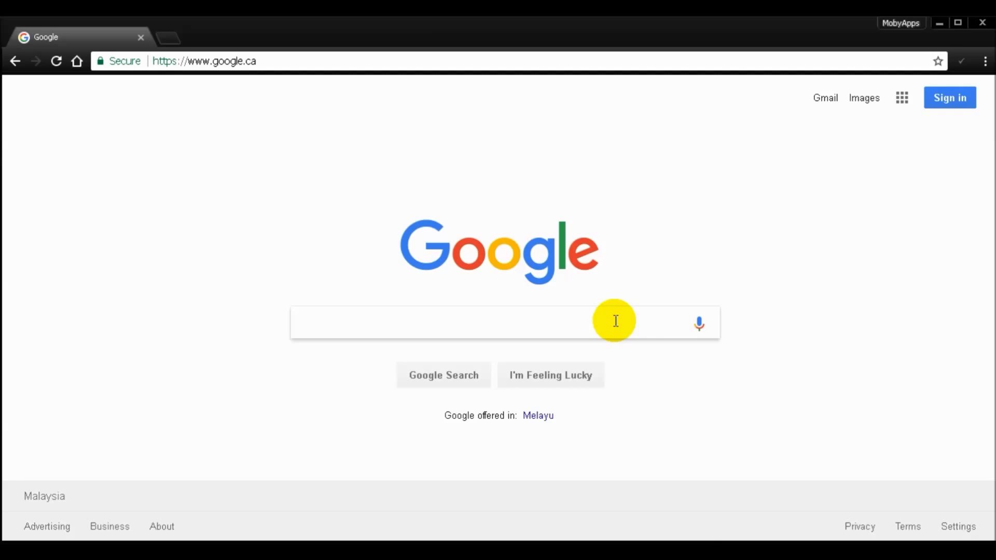
Step: Search Google for 'Admob' and open the official Google AdMob page
{"action": "type", "text": "A"}
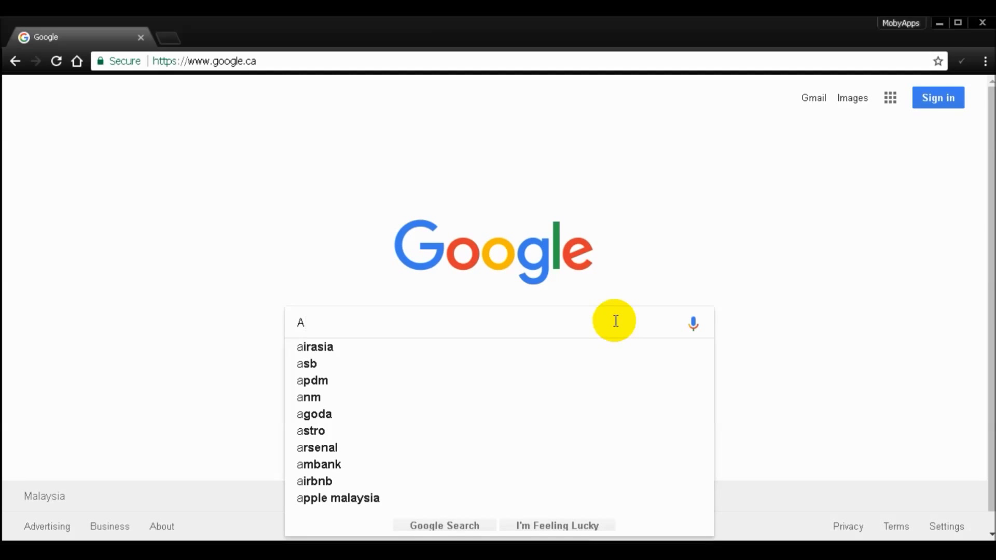
{"action": "type", "text": "m"}
{"action": "key", "text": "BackSpace"}
{"action": "type", "text": "d"}
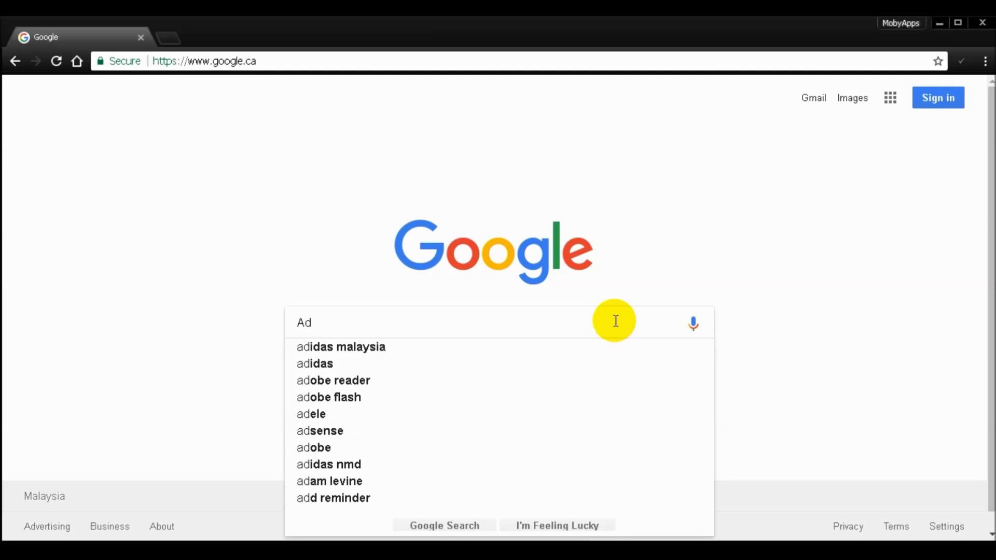
{"action": "type", "text": "mob"}
{"action": "key", "text": "Return"}
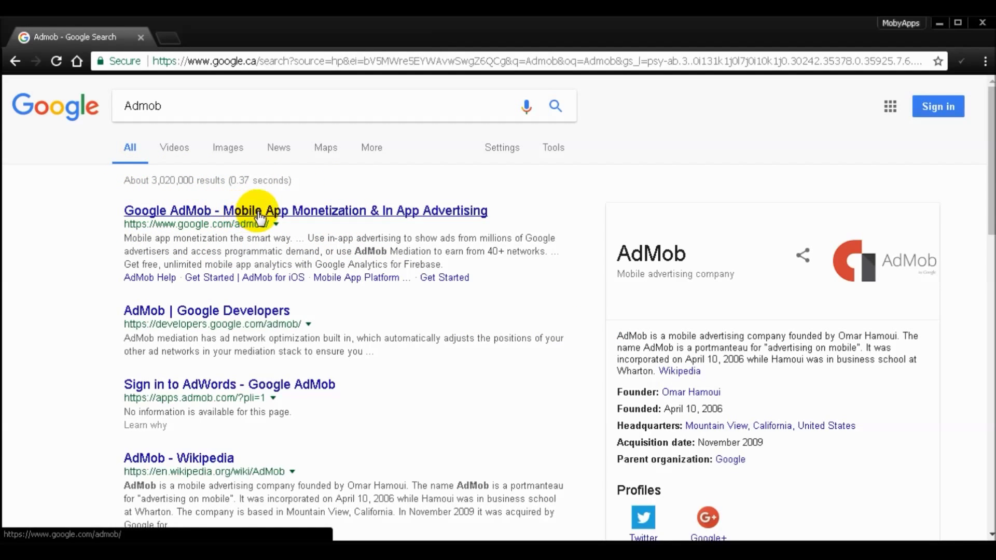
{"action": "left_click", "coordinate": [390, 213]}
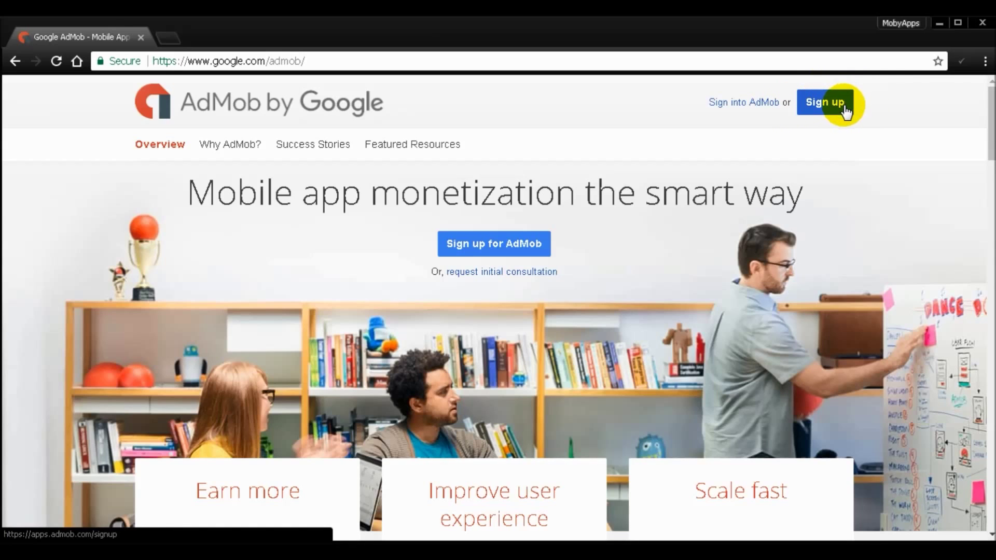
Step: Start signing in to AdMob from the AdMob by Google overview page
{"action": "left_click", "coordinate": [744, 108]}
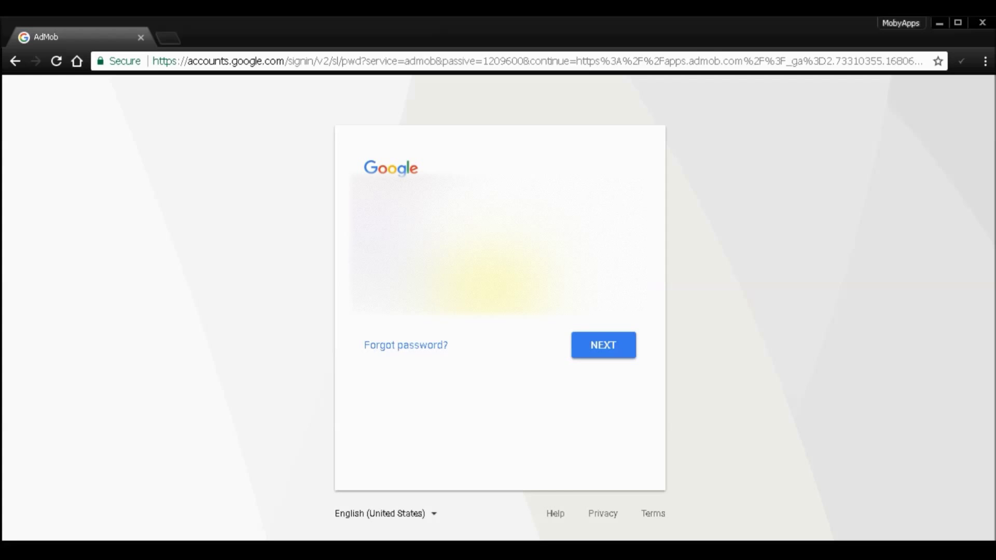
Step: Submit the account password, then show the five existing Android apps on the Home dashboard
{"action": "left_click", "coordinate": [596, 340]}
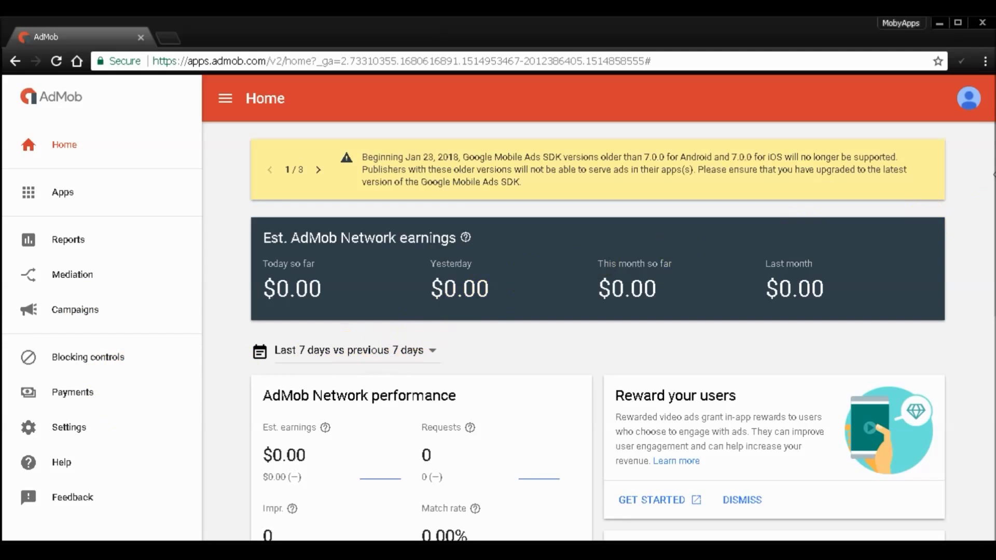
{"action": "mouse_move", "coordinate": [978, 166]}
{"action": "left_mouse_down"}
{"action": "mouse_move", "coordinate": [989, 215]}
{"action": "mouse_move", "coordinate": [988, 193]}
{"action": "mouse_move", "coordinate": [978, 356]}
{"action": "mouse_move", "coordinate": [988, 173]}
{"action": "left_mouse_up"}
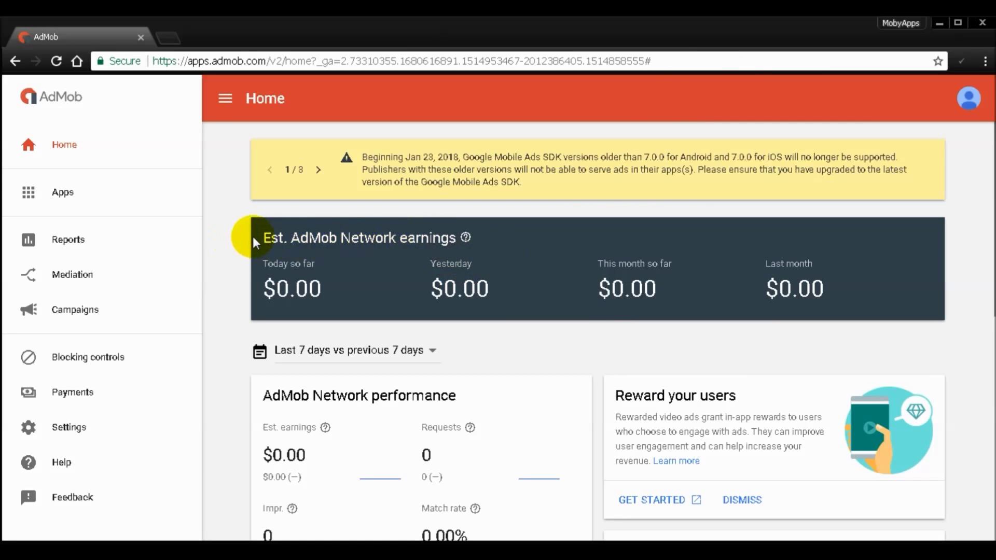
{"action": "left_click", "coordinate": [76, 200]}
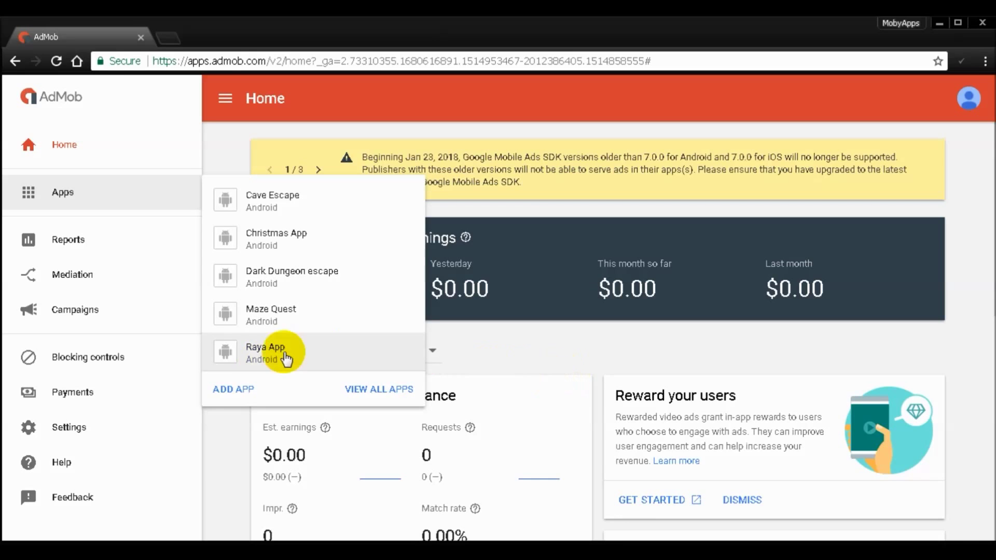
Step: Add an unpublished Android app named 'Happy Birthday Photo App' and proceed to ad unit creation
{"action": "left_click", "coordinate": [235, 398]}
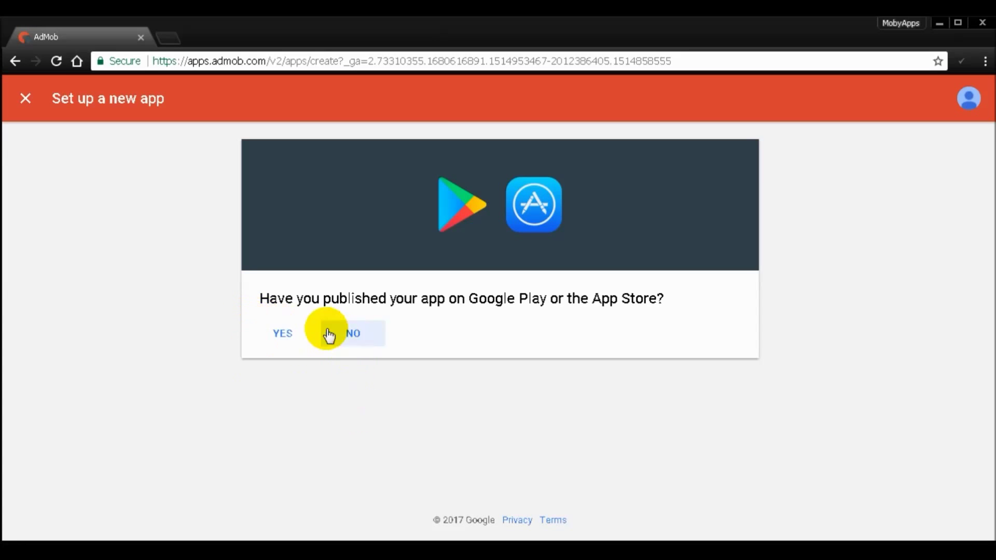
{"action": "left_click", "coordinate": [352, 340]}
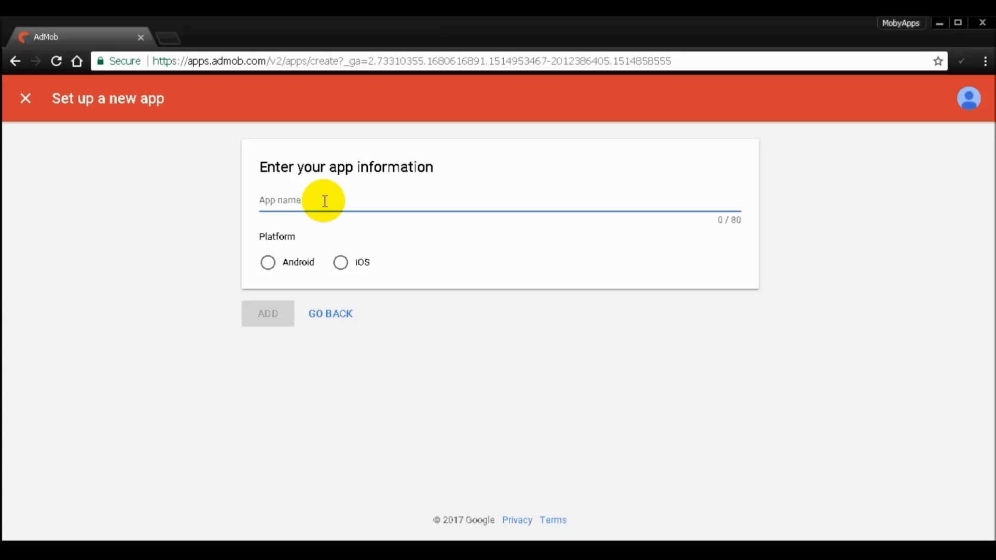
{"action": "type", "text": "Happy Birthday"}
{"action": "left_click", "coordinate": [269, 263]}
{"action": "left_click", "coordinate": [365, 200]}
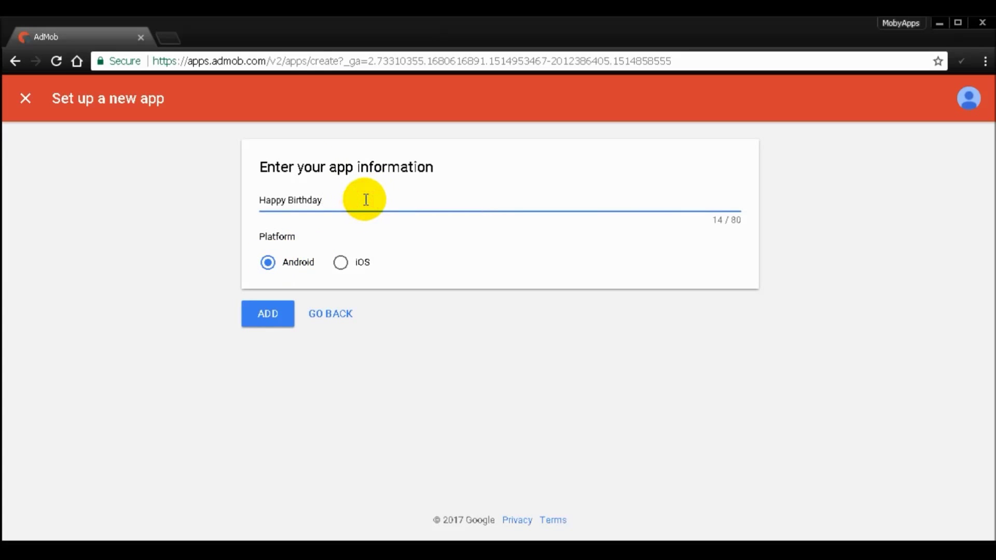
{"action": "type", "text": "Frame"}
{"action": "key", "text": "BackSpace"}
{"action": "key", "text": "BackSpace"}
{"action": "key", "text": "BackSpace"}
{"action": "key", "text": "BackSpace"}
{"action": "type", "text": "Photo App"}
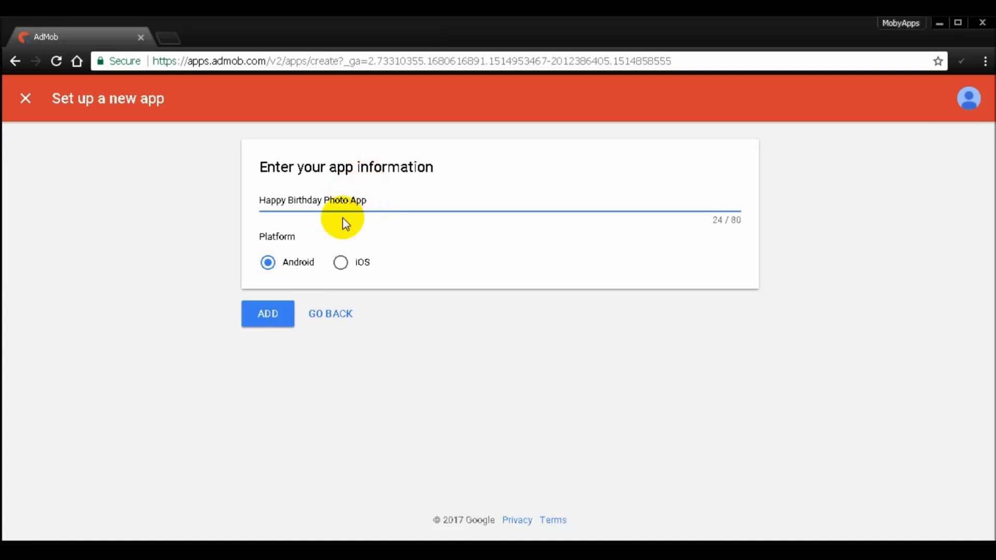
{"action": "left_click", "coordinate": [268, 314]}
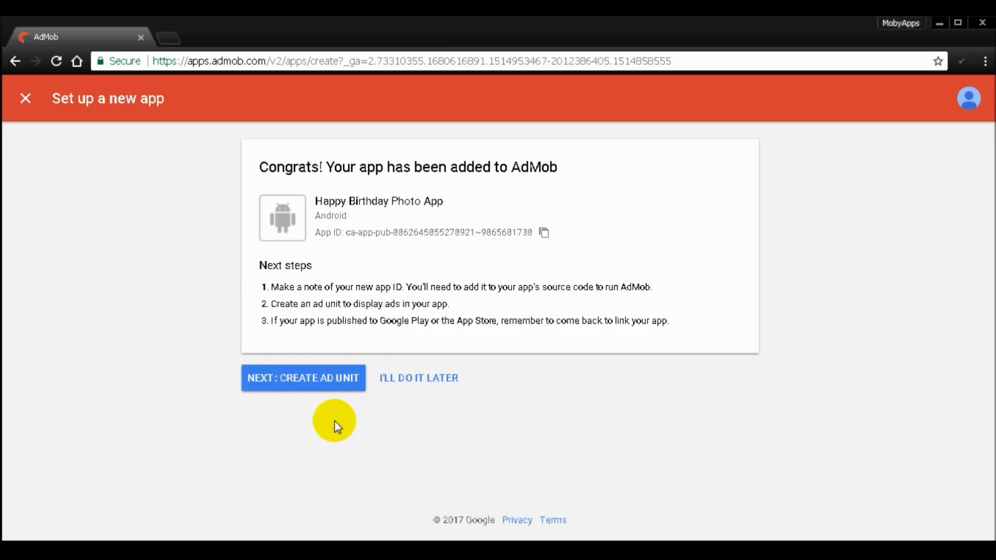
{"action": "left_click", "coordinate": [285, 385]}
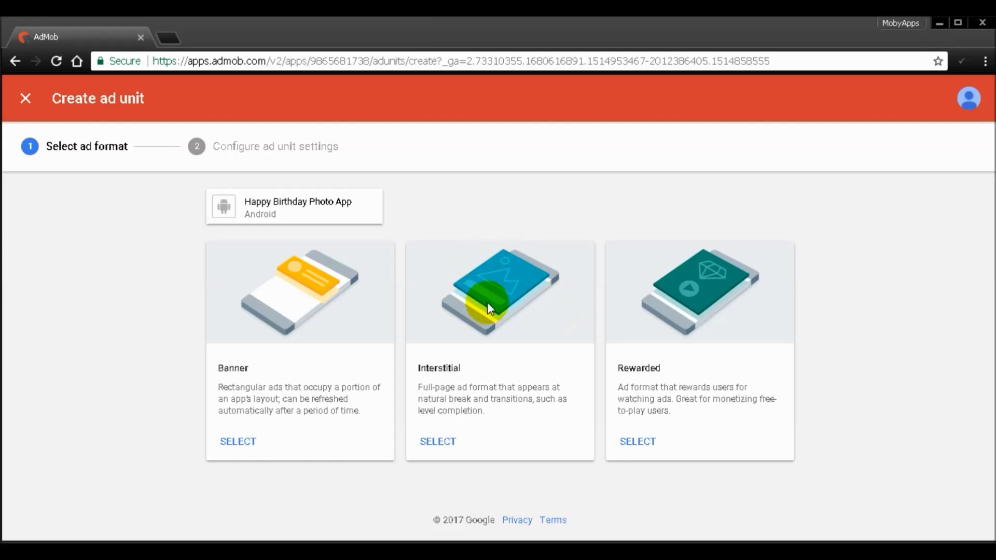
Step: Choose Interstitial as the format for the new ad unit
{"action": "left_click", "coordinate": [460, 443]}
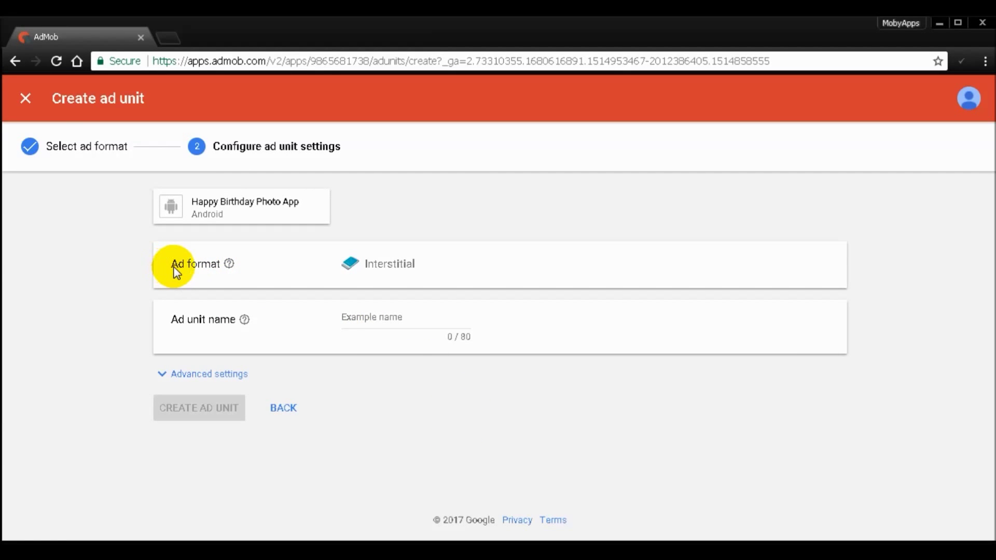
Step: Create the interstitial ad unit named 'Happy Birthday Photo App Interstitial'
{"action": "mouse_move", "coordinate": [227, 268]}
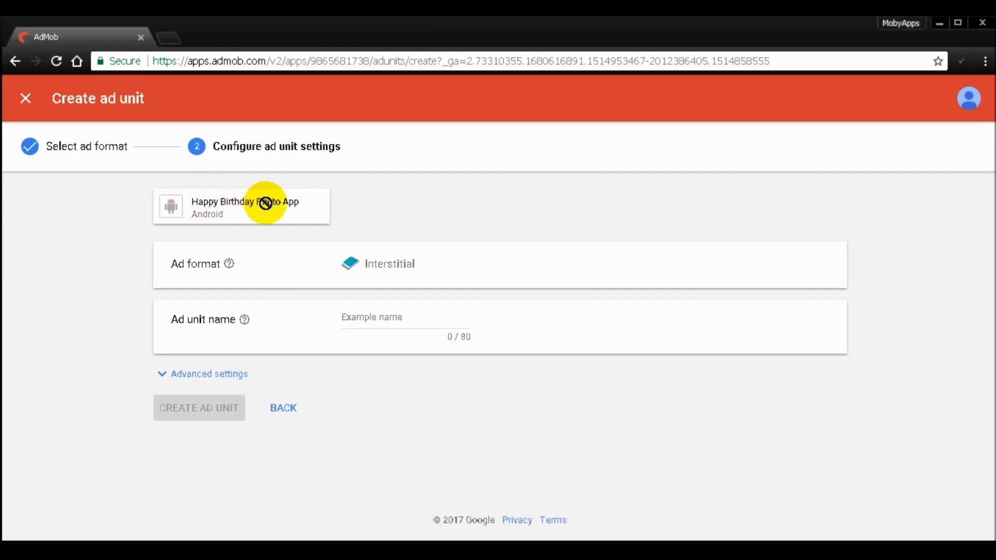
{"action": "left_click_drag", "start_coordinate": [190, 201], "coordinate": [313, 203]}
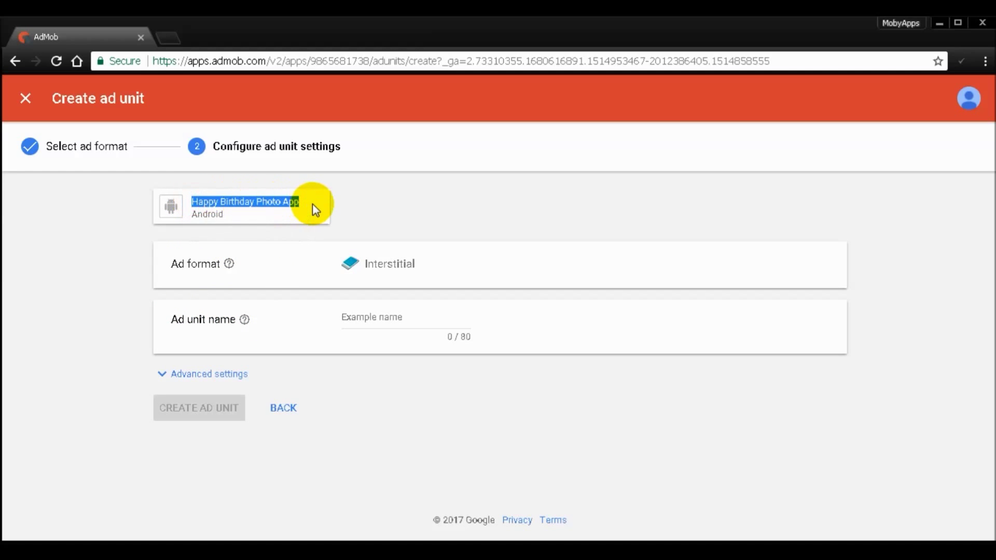
{"action": "key", "text": "ctrl+c"}
{"action": "left_click", "coordinate": [338, 317]}
{"action": "key", "text": "ctrl+v"}
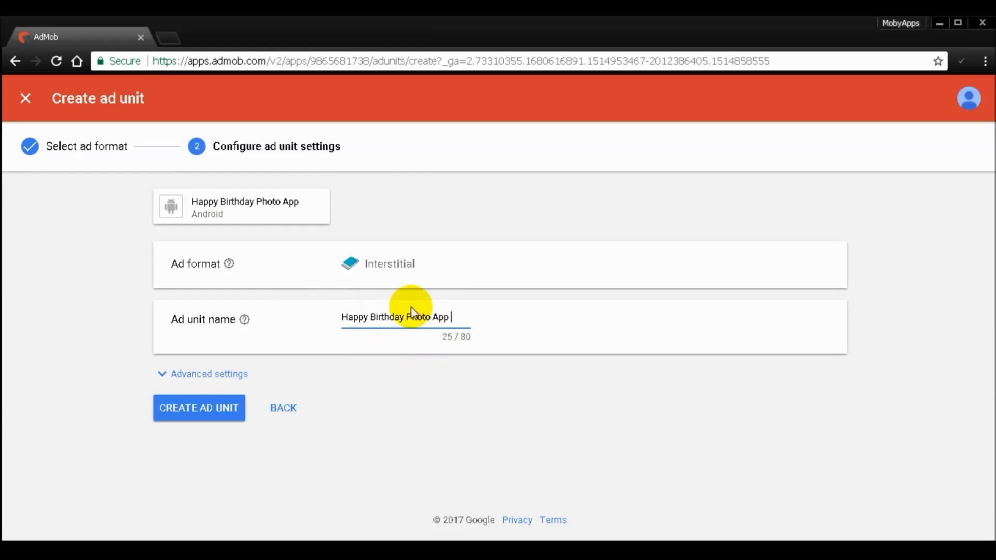
{"action": "left_click", "coordinate": [366, 268]}
{"action": "left_click_drag", "start_coordinate": [366, 269], "coordinate": [419, 263]}
{"action": "key", "text": "ctrl+c"}
{"action": "left_click", "coordinate": [466, 323]}
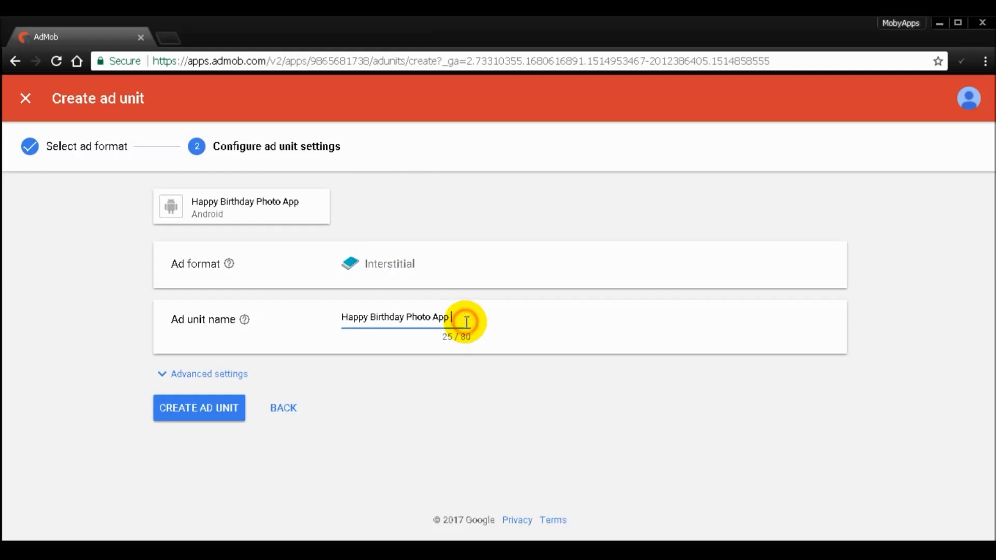
{"action": "key", "text": "ctrl+v"}
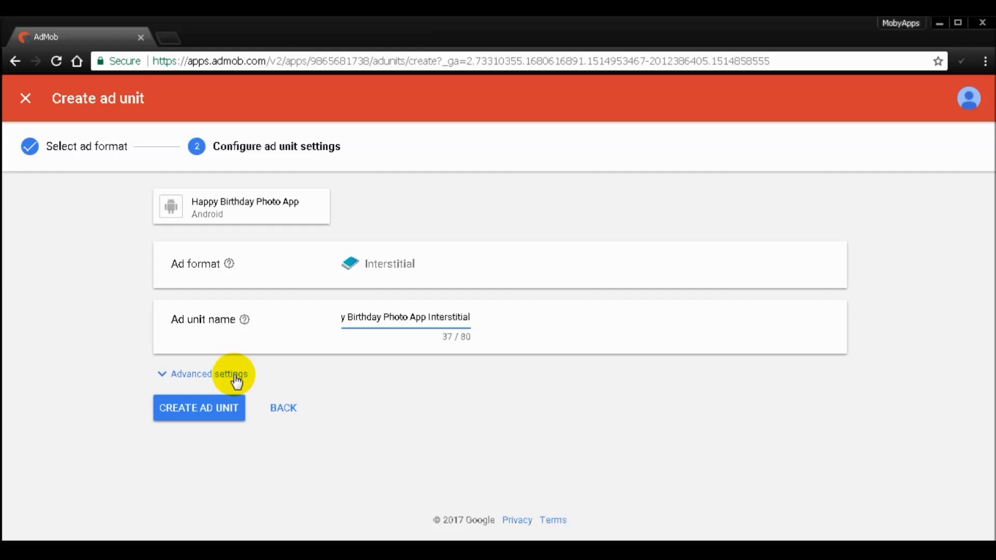
{"action": "left_click", "coordinate": [223, 412]}
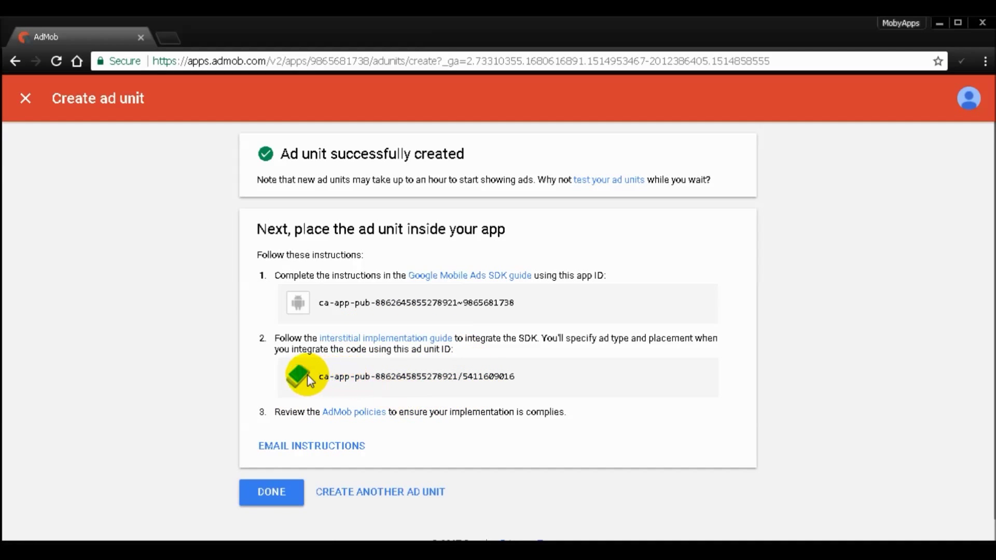
Step: Select the new interstitial ad unit ID and finish to the app's ad units list
{"action": "left_click_drag", "start_coordinate": [320, 375], "coordinate": [516, 374]}
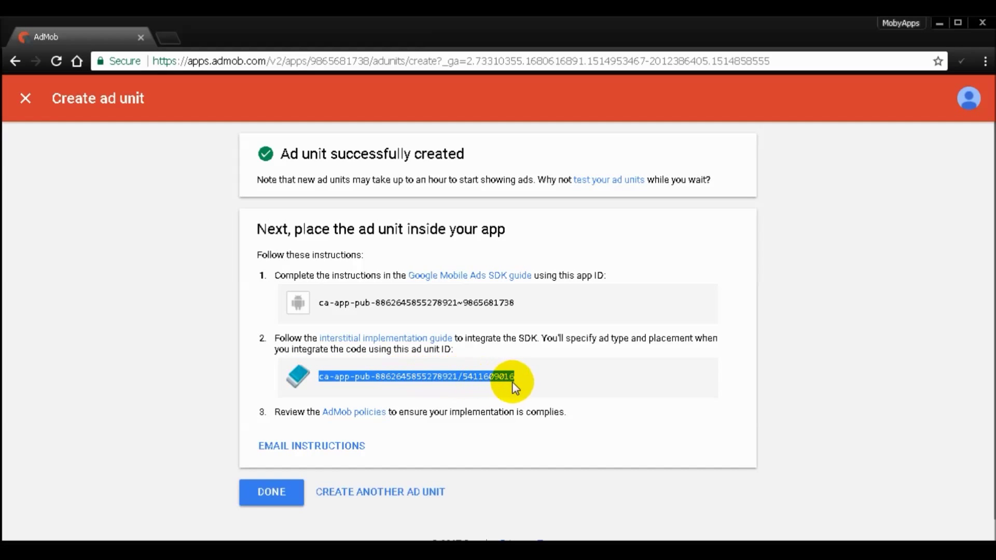
{"action": "left_click", "coordinate": [282, 490]}
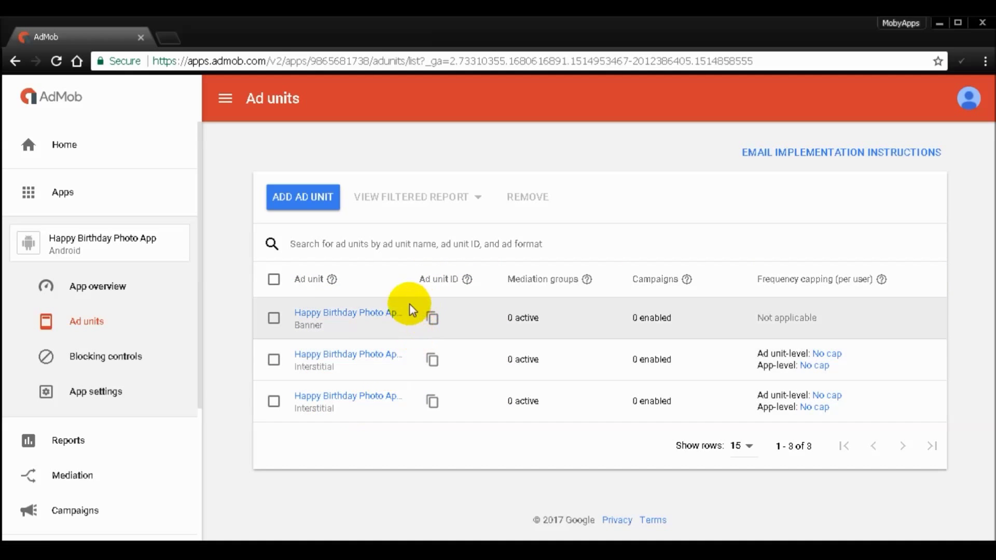
Step: Copy the Banner unit's ad unit ID and highlight the formats: Banner, Interstitial, Interstitial
{"action": "left_click", "coordinate": [434, 320]}
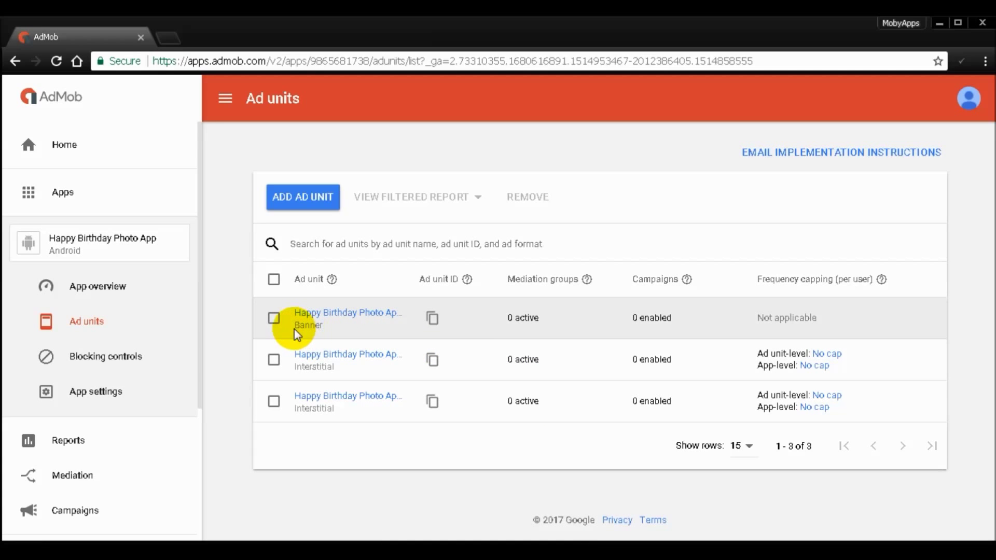
{"action": "left_click_drag", "start_coordinate": [295, 326], "coordinate": [334, 329]}
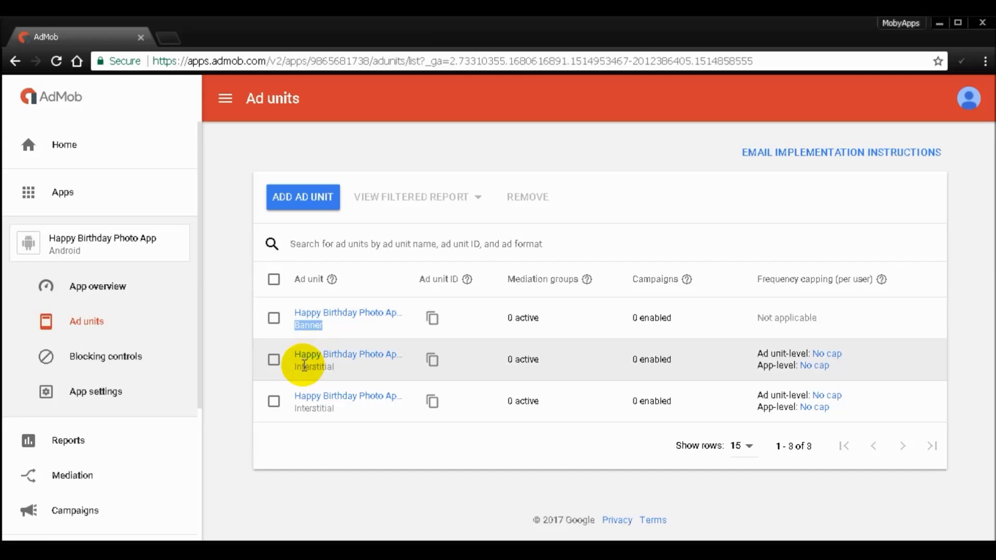
{"action": "left_click_drag", "start_coordinate": [295, 367], "coordinate": [334, 366]}
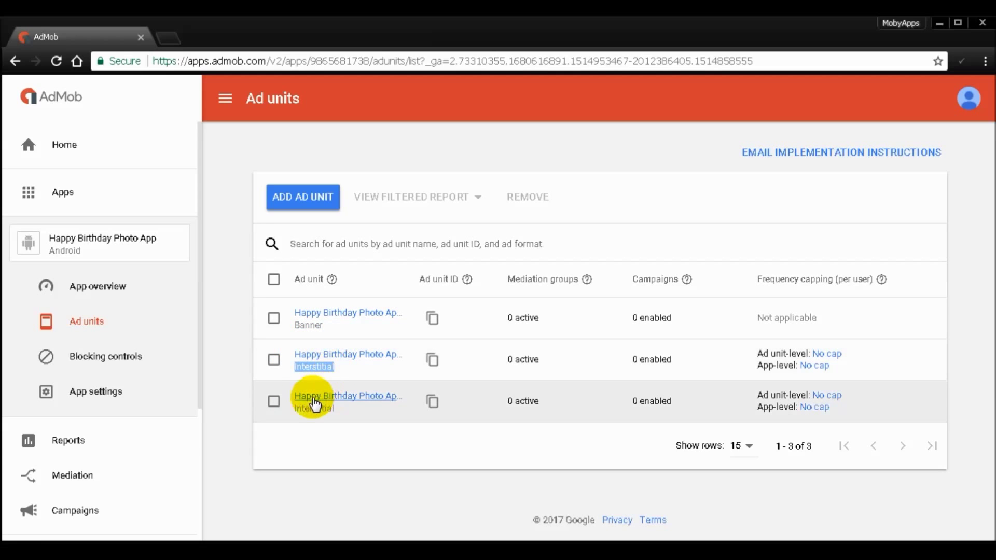
{"action": "left_click_drag", "start_coordinate": [295, 408], "coordinate": [356, 411]}
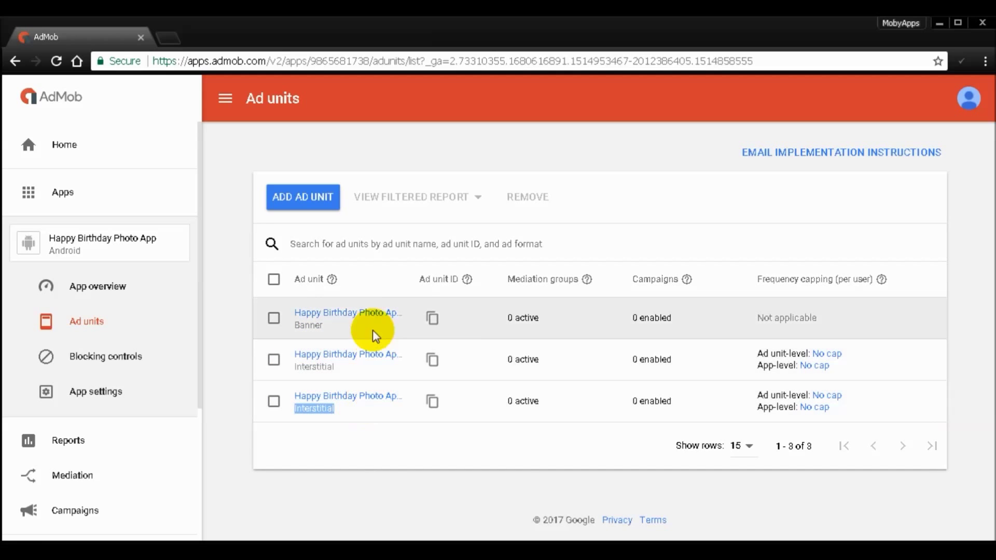